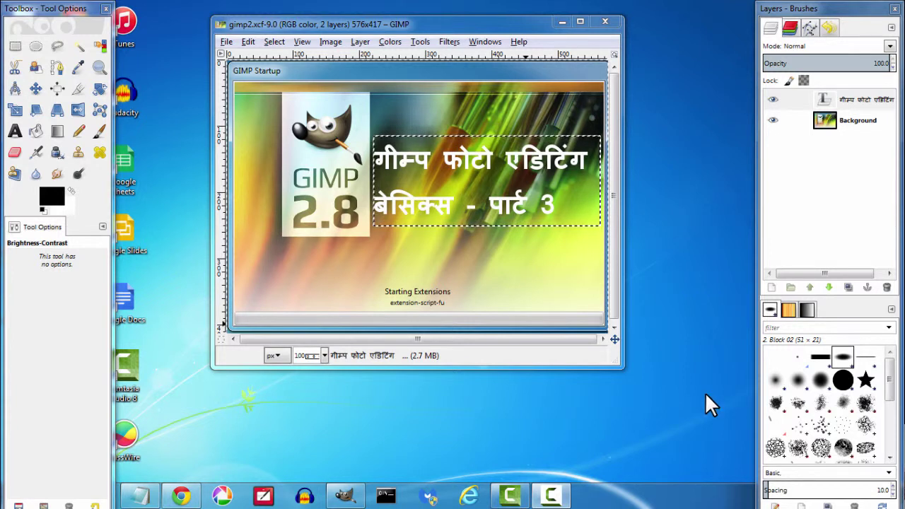
# Step: Load the photo IMG_20150315_112432.jpg into GIMP through the File menu
pyautogui.click(226, 42)
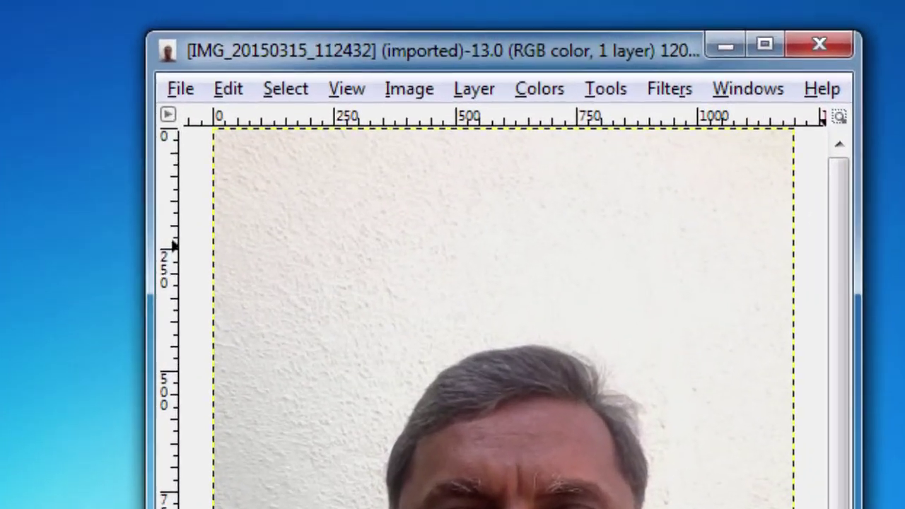
# Step: Save the image as the project file BnC.xcf in the GIMP Tutorials folder
pyautogui.click(178, 90)
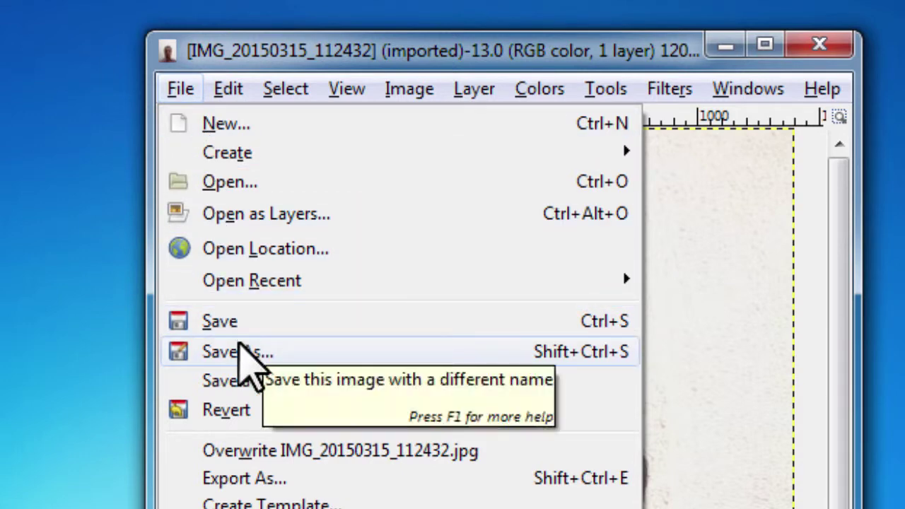
pyautogui.click(240, 351)
pyautogui.write('BnC.xcf')
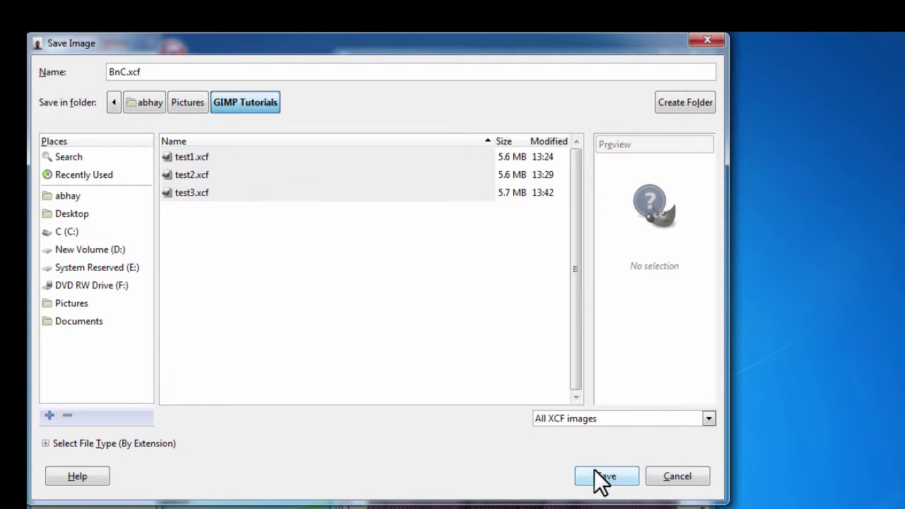
pyautogui.click(617, 484)
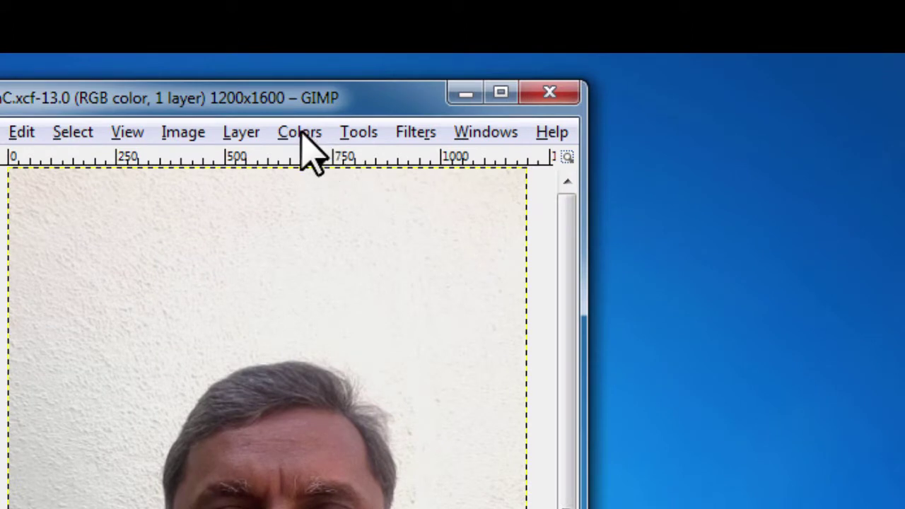
# Step: Open the Colors > Brightness-Contrast dialog for BnC.xcf
pyautogui.click(300, 133)
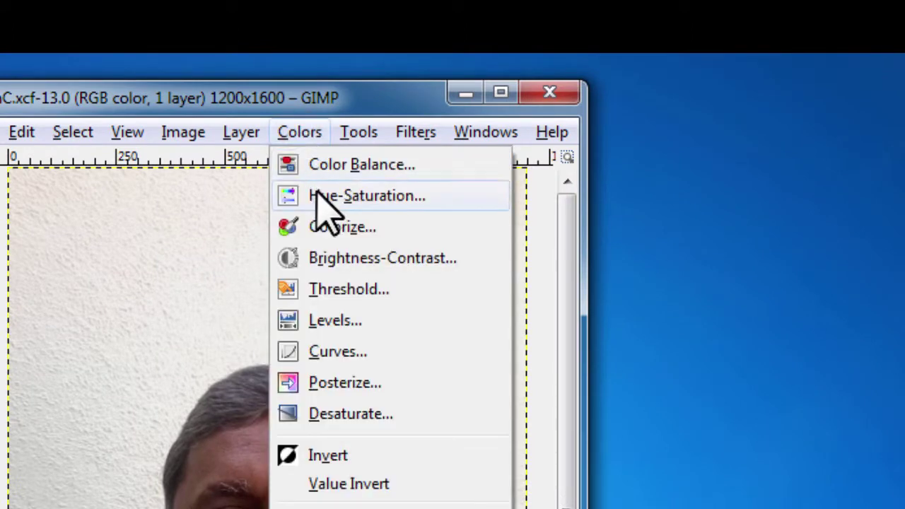
pyautogui.click(373, 265)
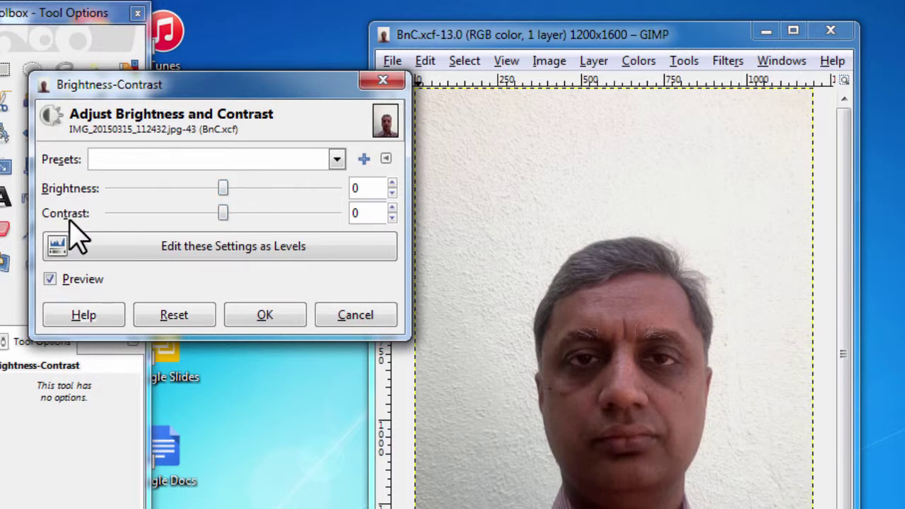
# Step: Preview brightness 33 and contrast 31 in the Brightness-Contrast dialog
pyautogui.click(223, 188)
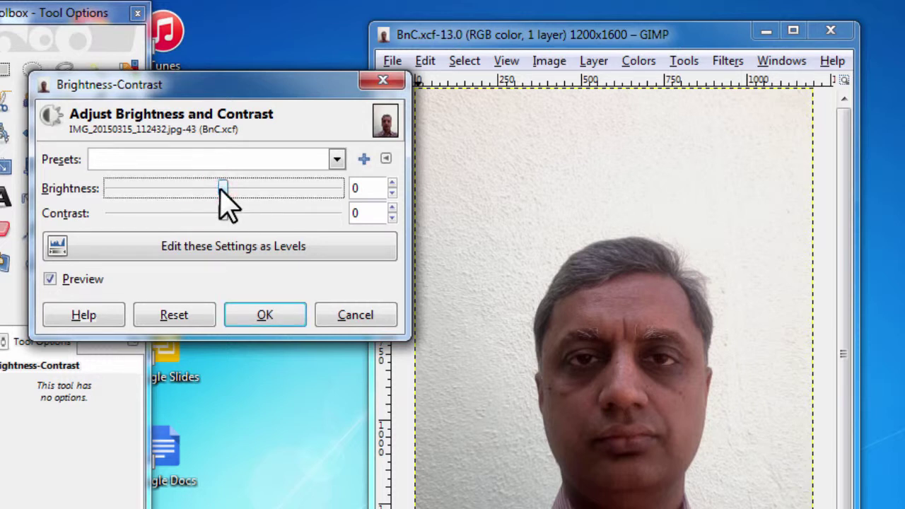
pyautogui.moveTo(221, 188); pyautogui.dragTo(242, 190)
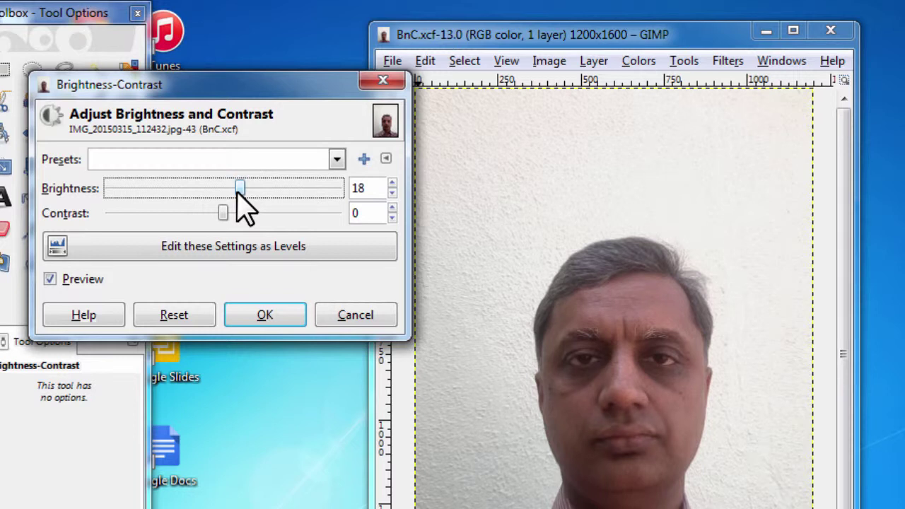
pyautogui.moveTo(237, 190); pyautogui.dragTo(251, 192)
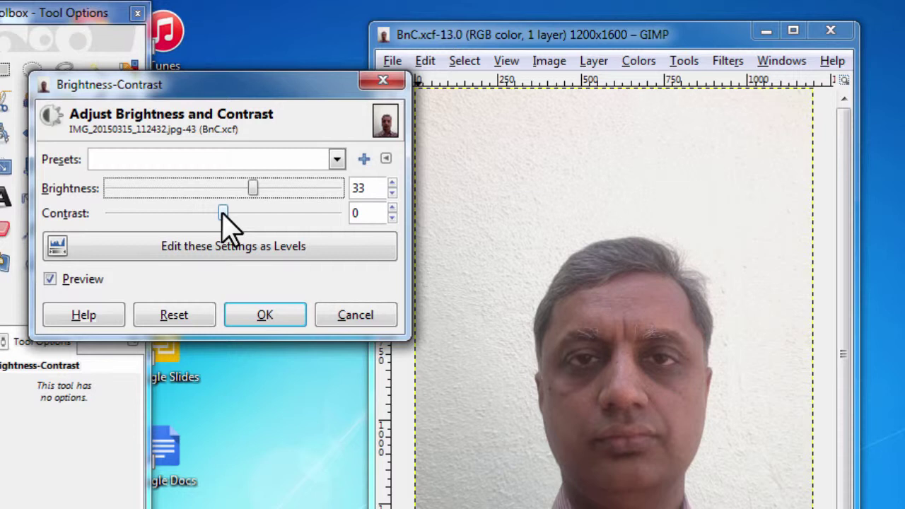
pyautogui.click(224, 214)
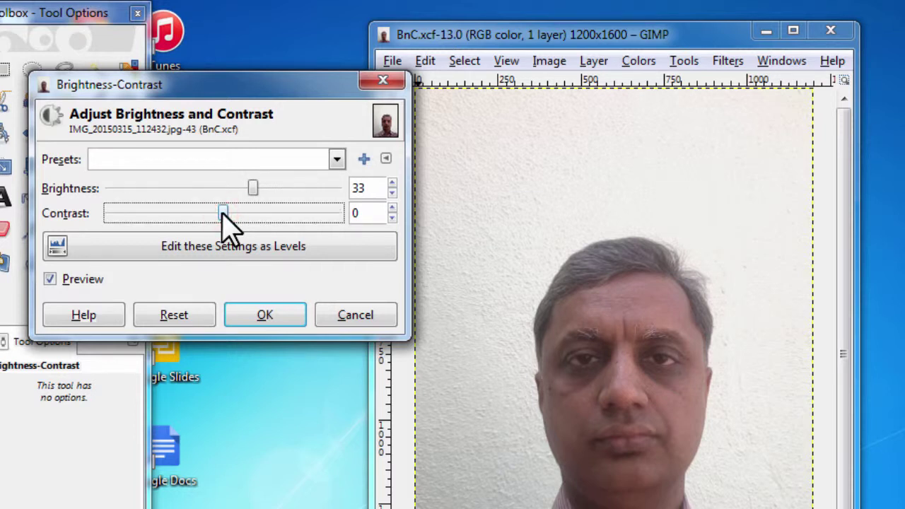
pyautogui.moveTo(224, 214); pyautogui.dragTo(251, 214)
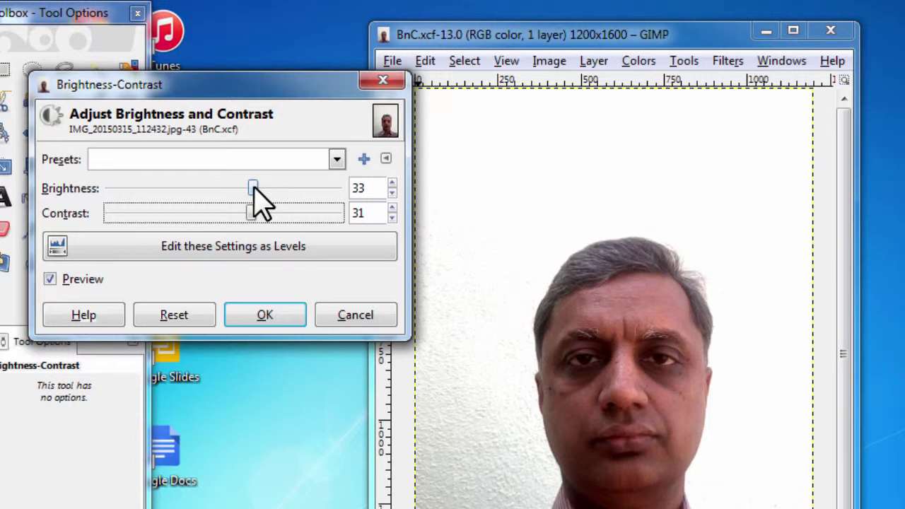
# Step: Set the brightness to 53 using the slider and spin arrows
pyautogui.click(253, 187)
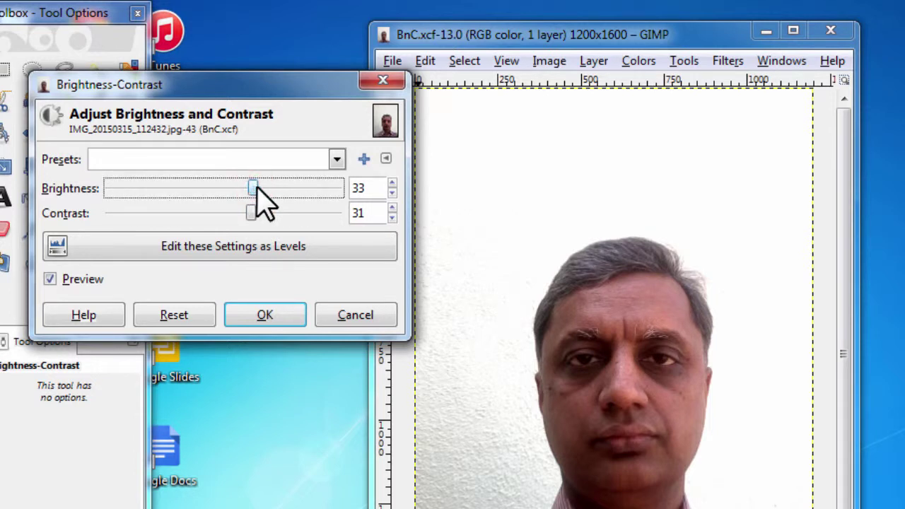
pyautogui.moveTo(255, 187); pyautogui.dragTo(281, 189)
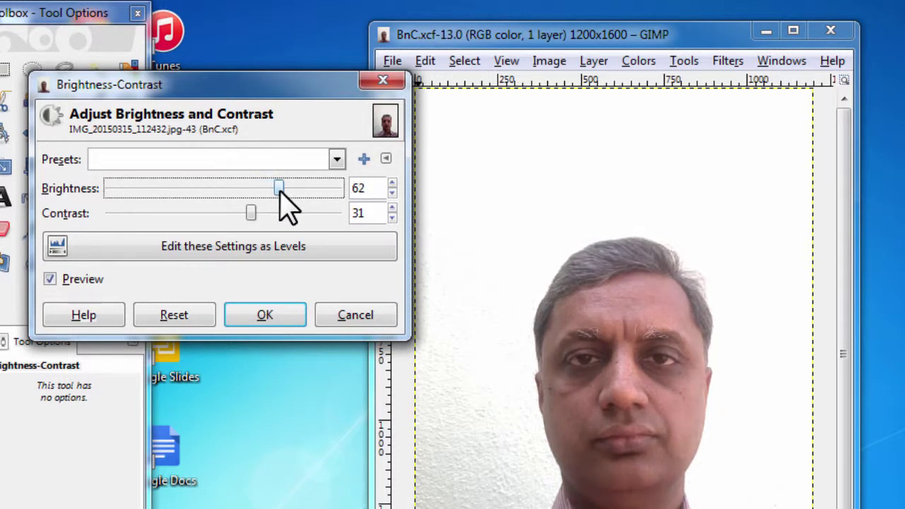
pyautogui.click(392, 193)
pyautogui.click(391, 193)
pyautogui.click(392, 193)
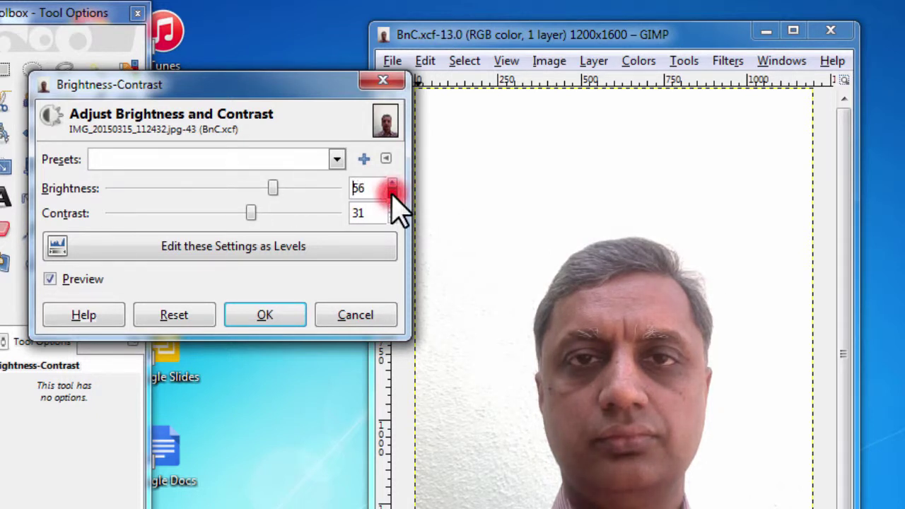
pyautogui.click(391, 193)
pyautogui.click(392, 193)
# Step: Lower the contrast to 25 and apply the adjustment
pyautogui.click(392, 218)
pyautogui.click(392, 219)
pyautogui.click(392, 219)
pyautogui.click(391, 219)
pyautogui.click(391, 219)
pyautogui.click(392, 219)
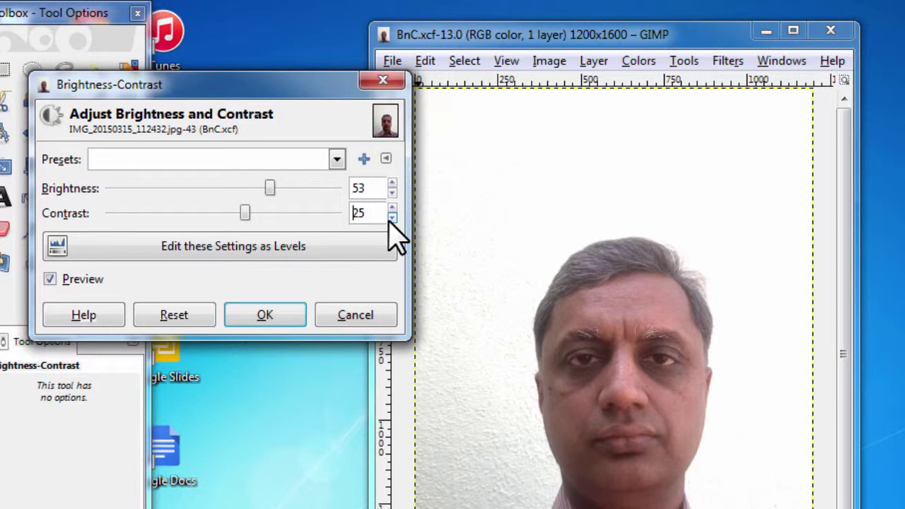
pyautogui.click(276, 317)
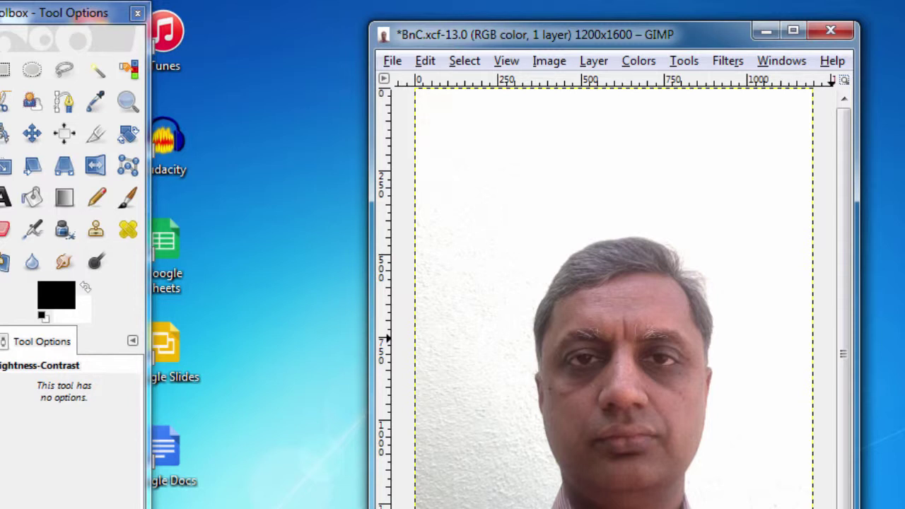
pyautogui.click(426, 62)
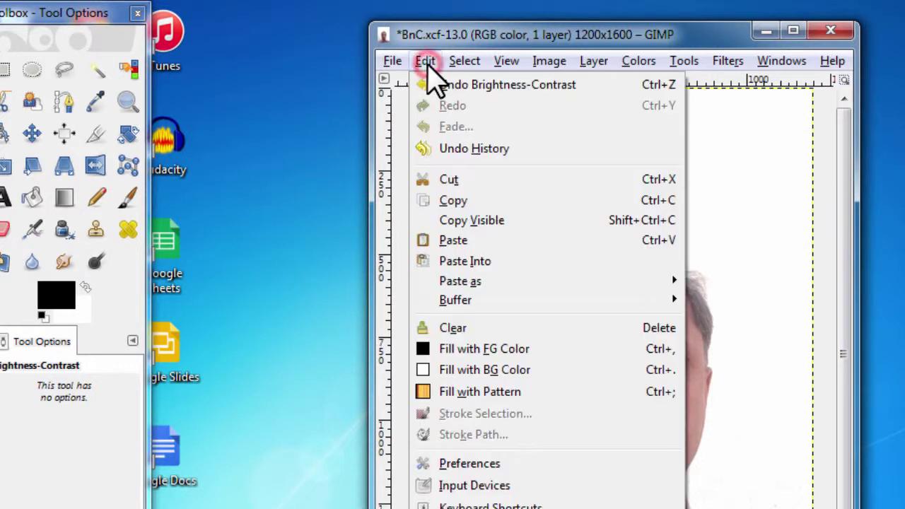
pyautogui.click(465, 84)
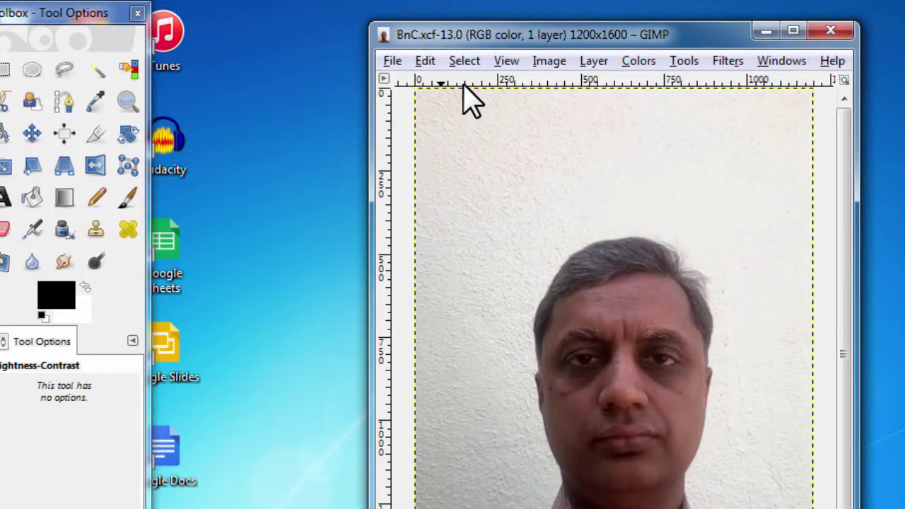
pyautogui.click(425, 61)
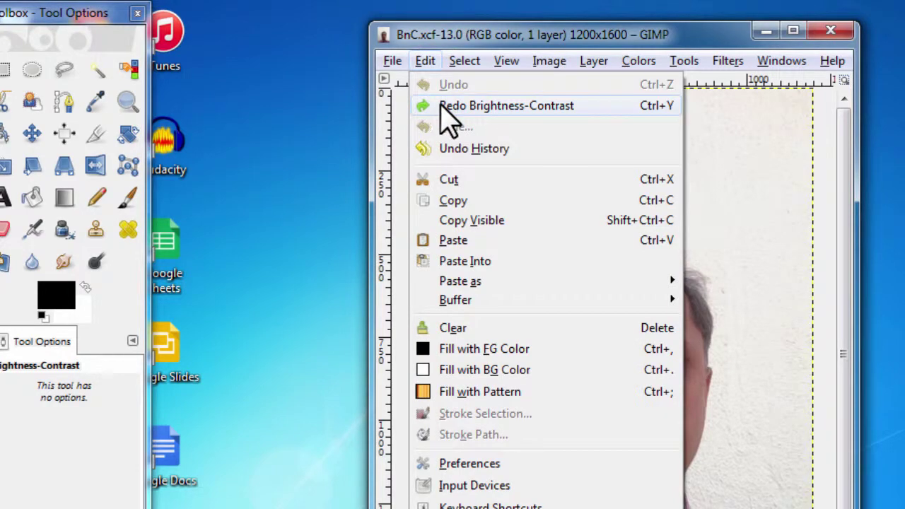
pyautogui.click(440, 106)
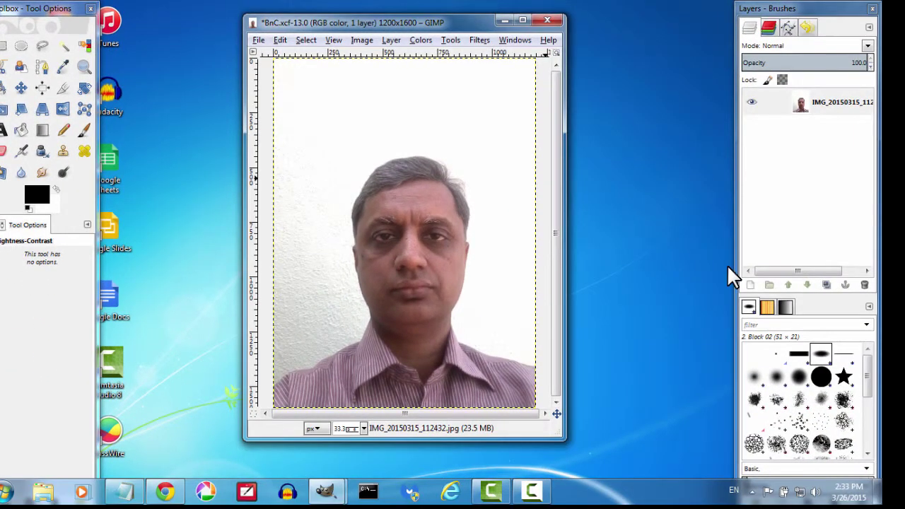
# Step: Save the brightened portrait over BnC.xcf
pyautogui.click(260, 41)
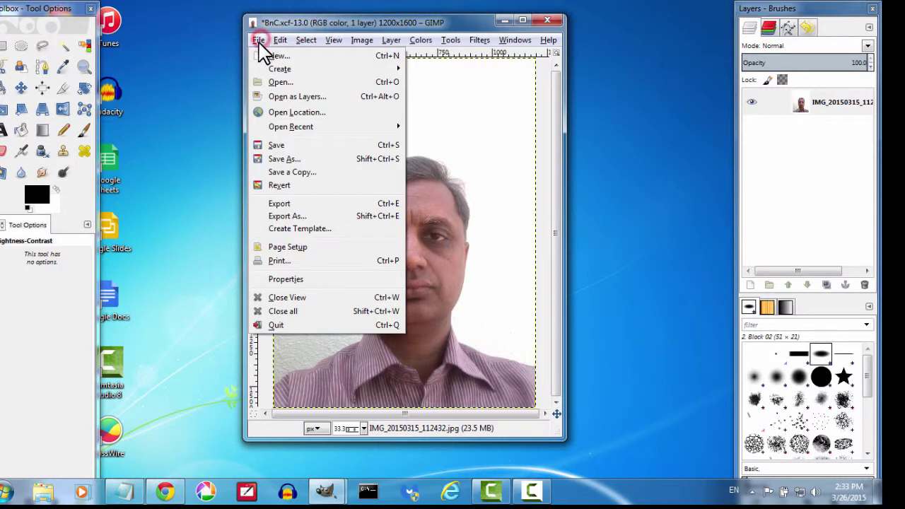
pyautogui.click(277, 146)
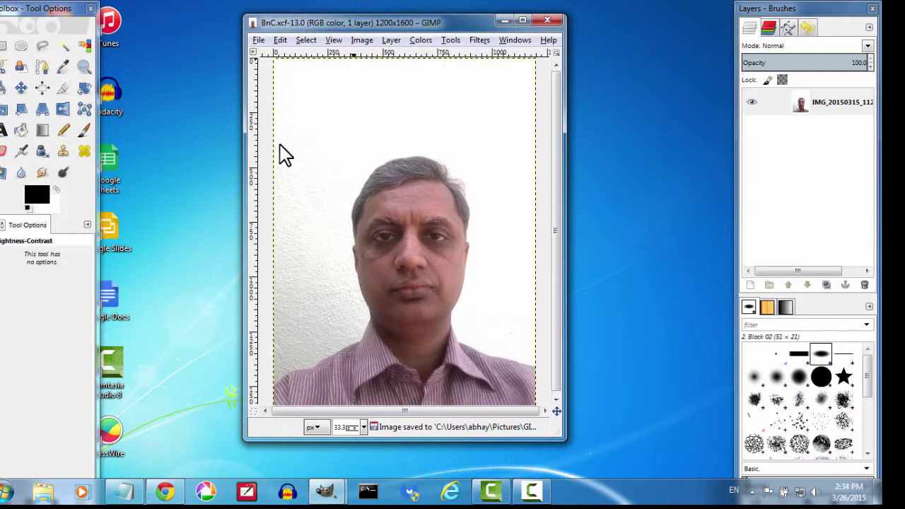
pyautogui.click(259, 41)
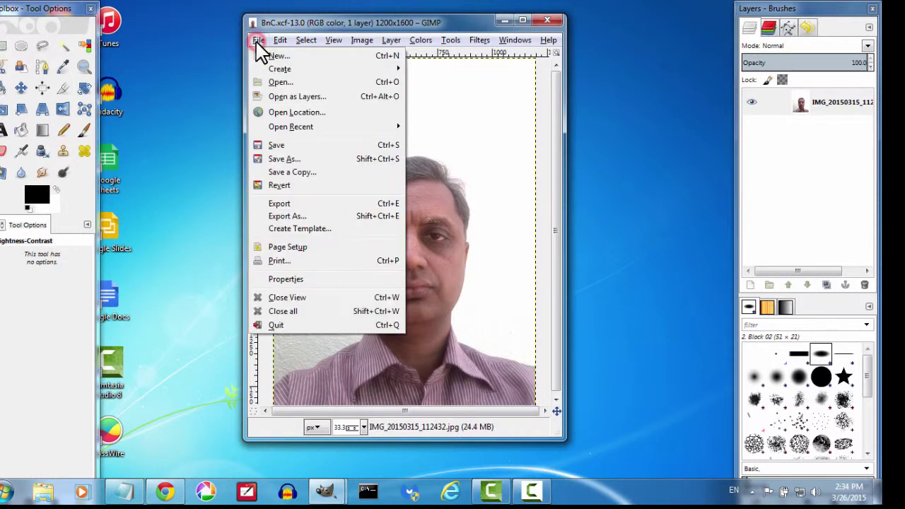
# Step: Export the portrait as BnC.png with default PNG settings
pyautogui.click(289, 207)
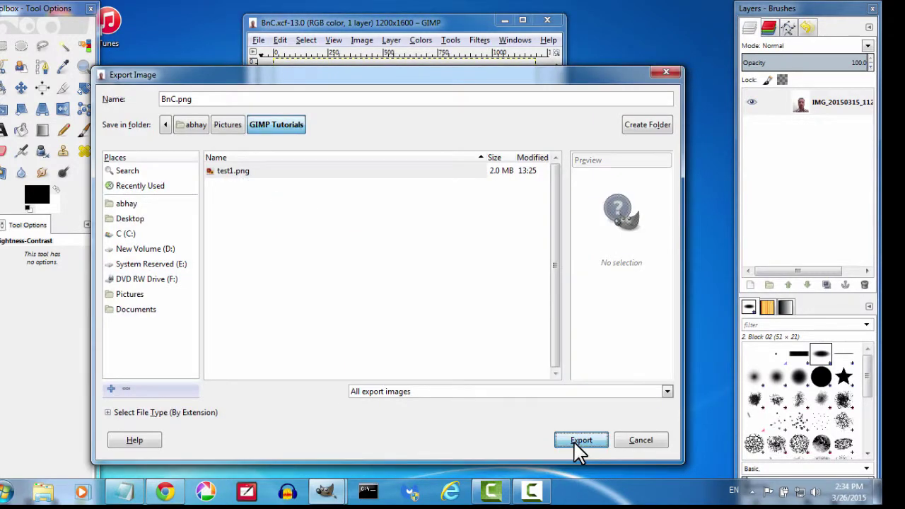
pyautogui.click(579, 441)
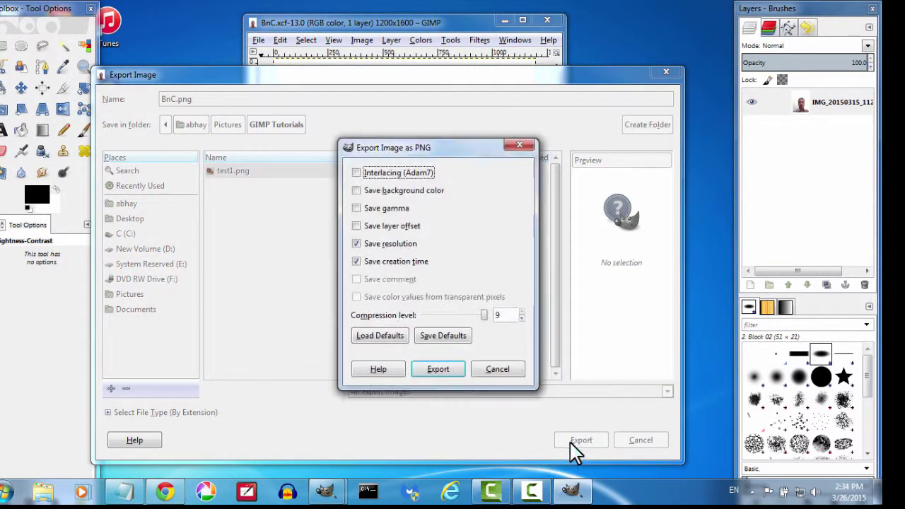
pyautogui.click(444, 373)
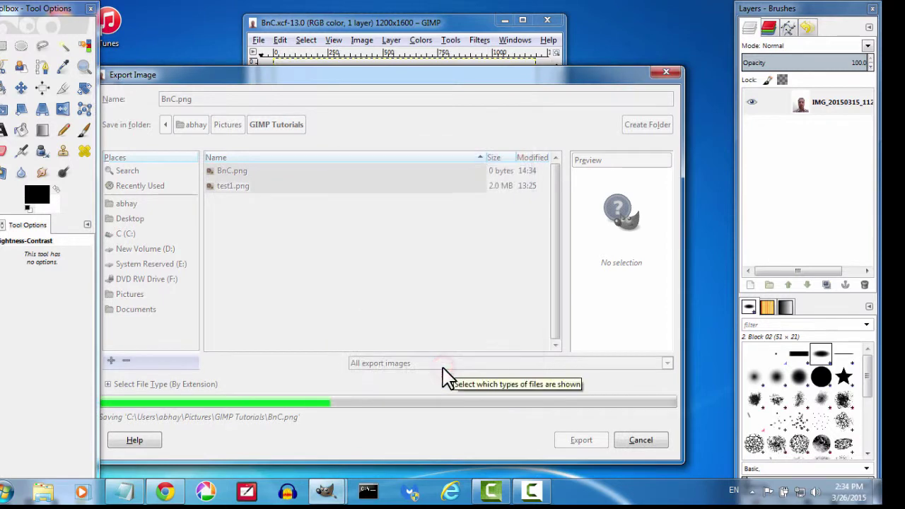